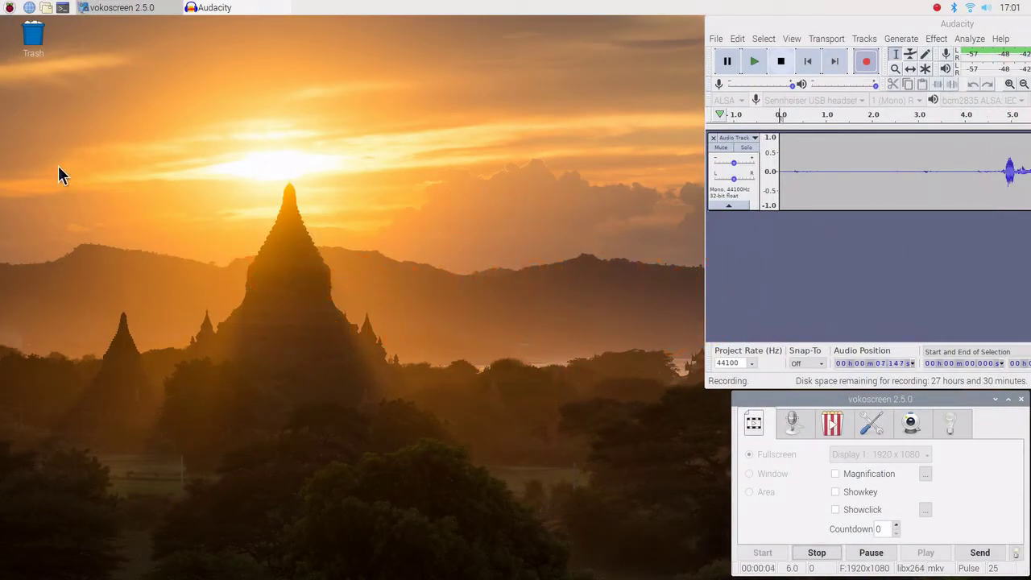
# - Search Add / Remove Software for 'sox' and tick the 'Swiss army knife of sound processing' package
pyautogui.click(8, 9)
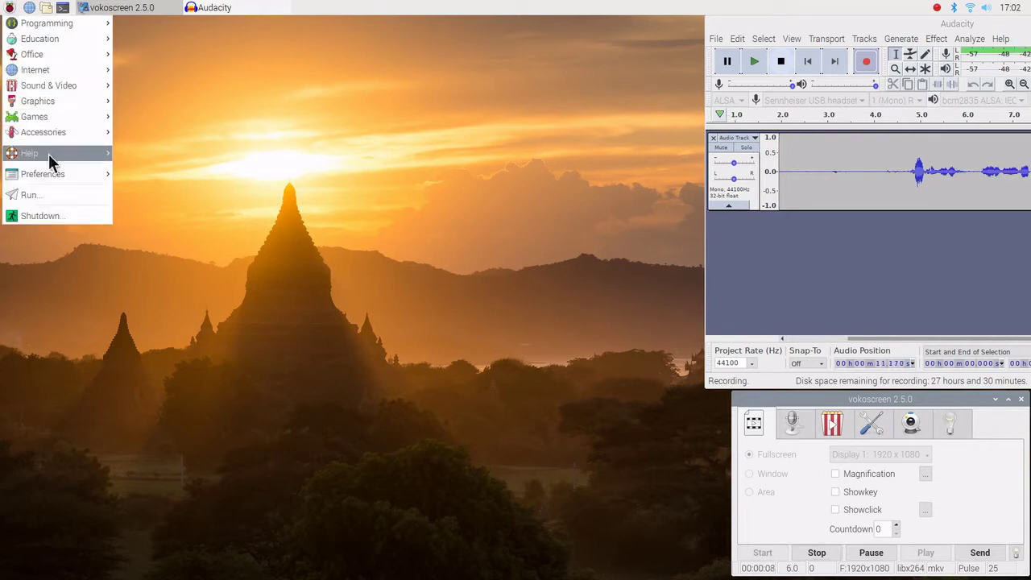
pyautogui.moveTo(43, 174)
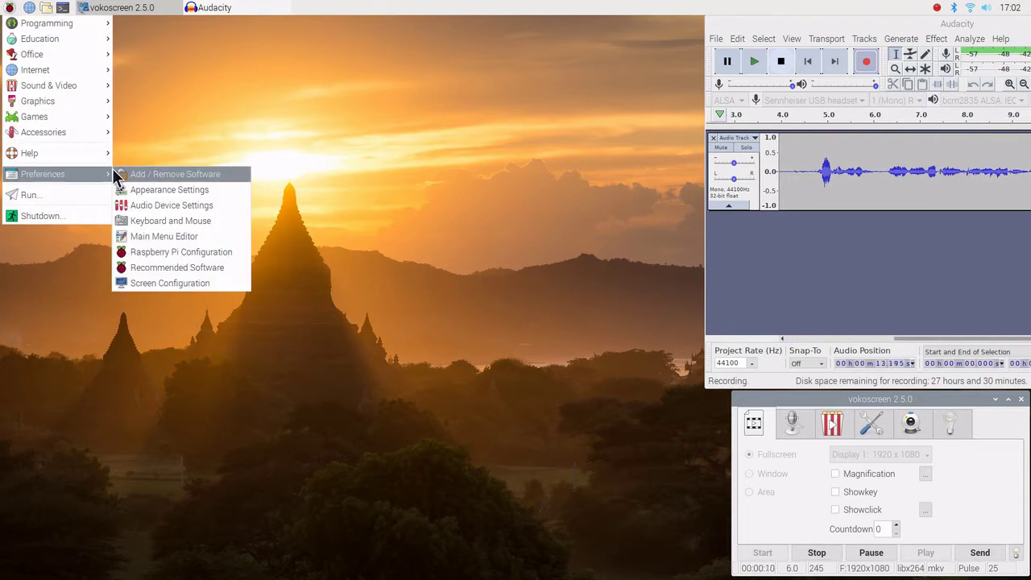
pyautogui.click(147, 176)
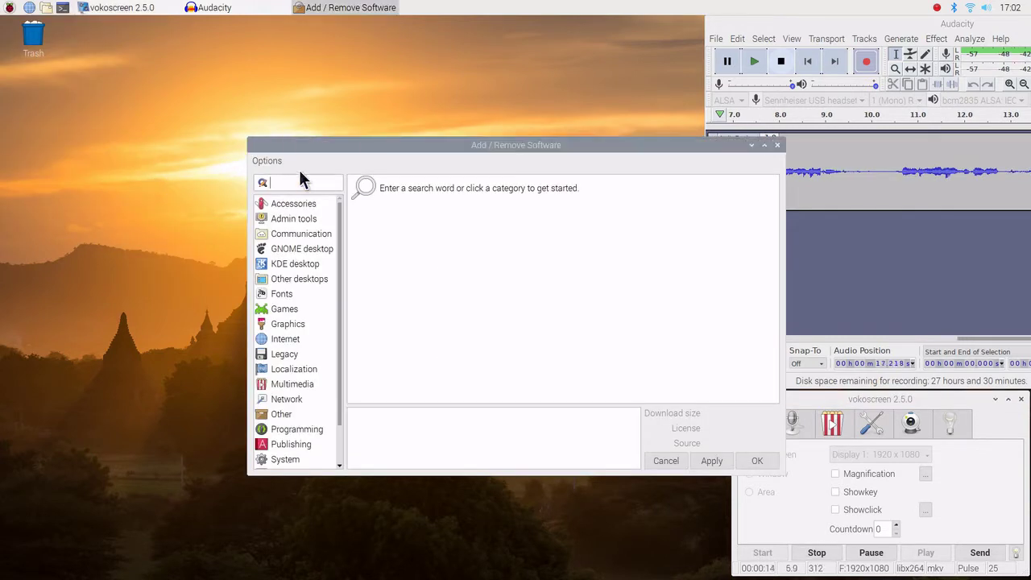
pyautogui.write('sox')
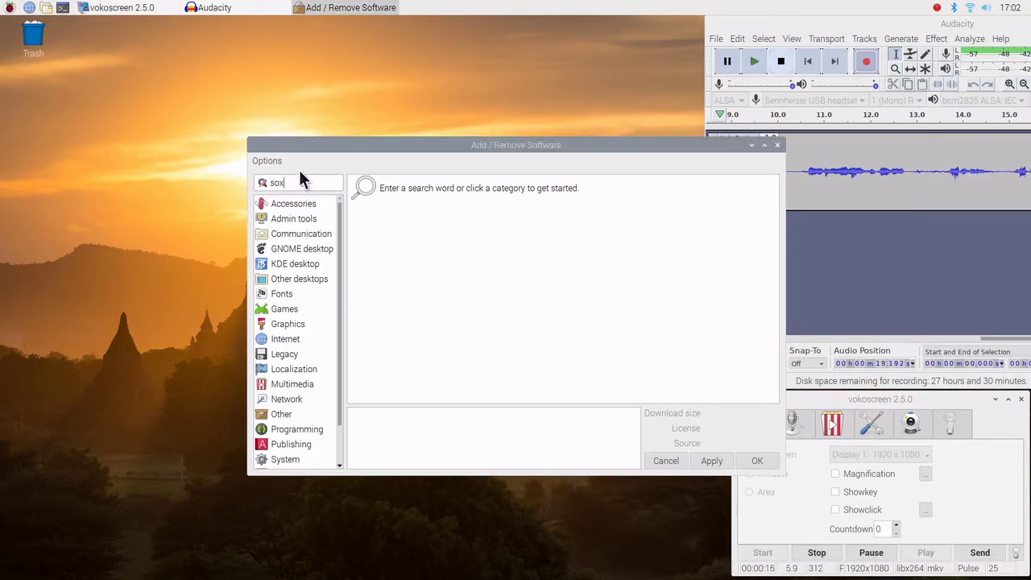
pyautogui.press('Return')
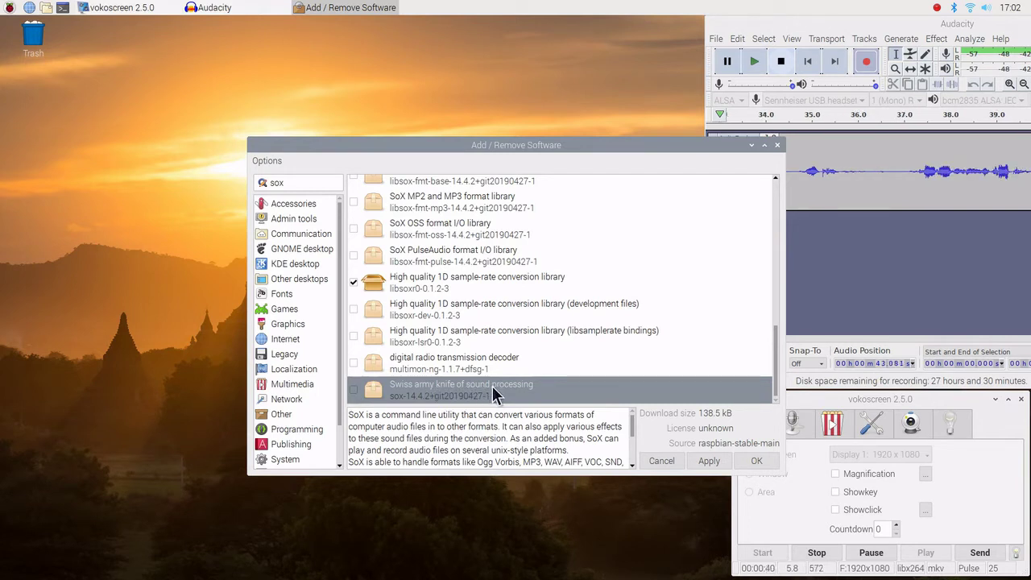
pyautogui.click(354, 390)
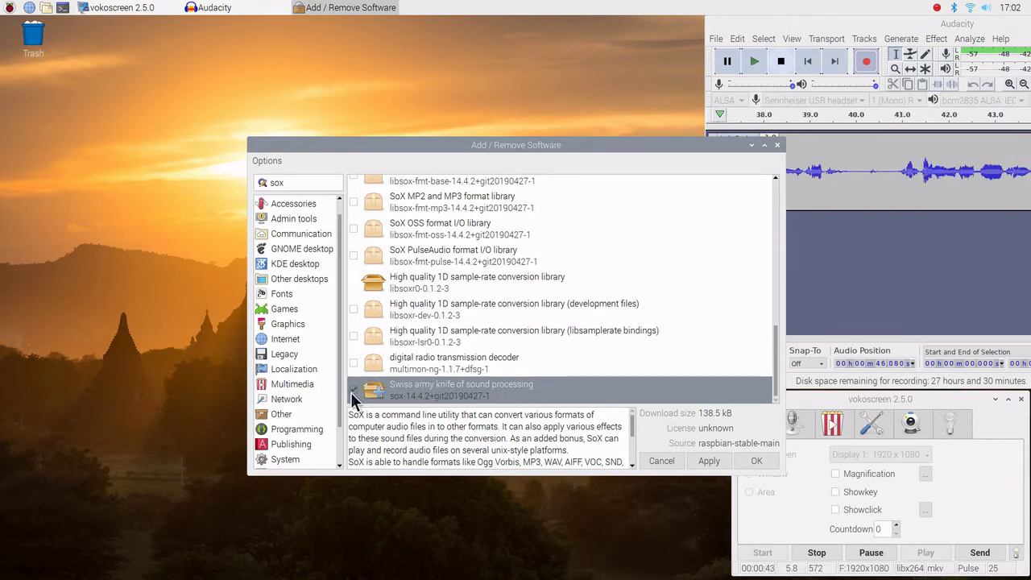
pyautogui.rightClick(661, 399)
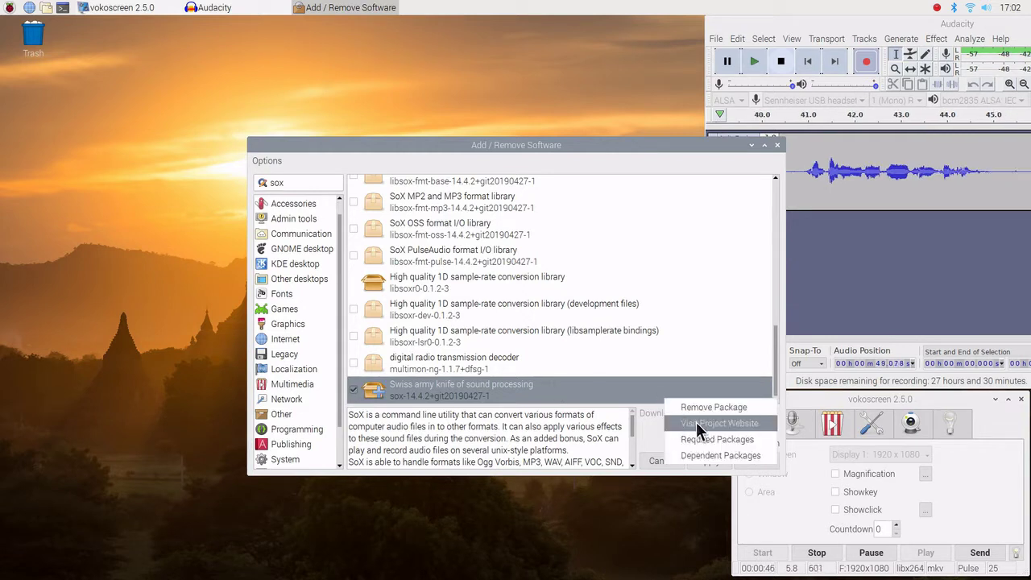
pyautogui.click(696, 421)
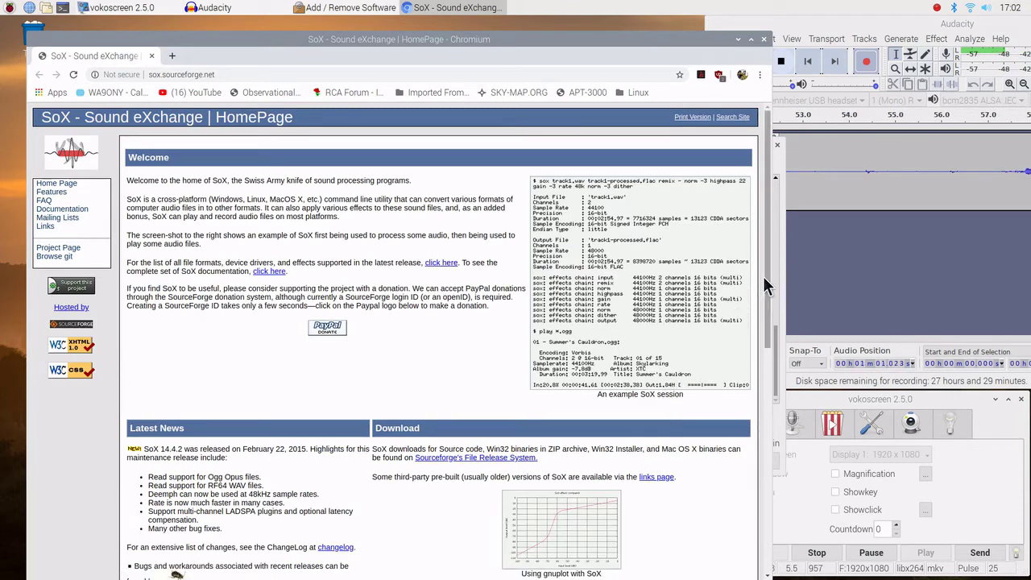
pyautogui.moveTo(768, 278)
pyautogui.mouseDown()
pyautogui.moveTo(764, 375)
pyautogui.moveTo(722, 550)
pyautogui.moveTo(765, 7)
pyautogui.mouseUp()
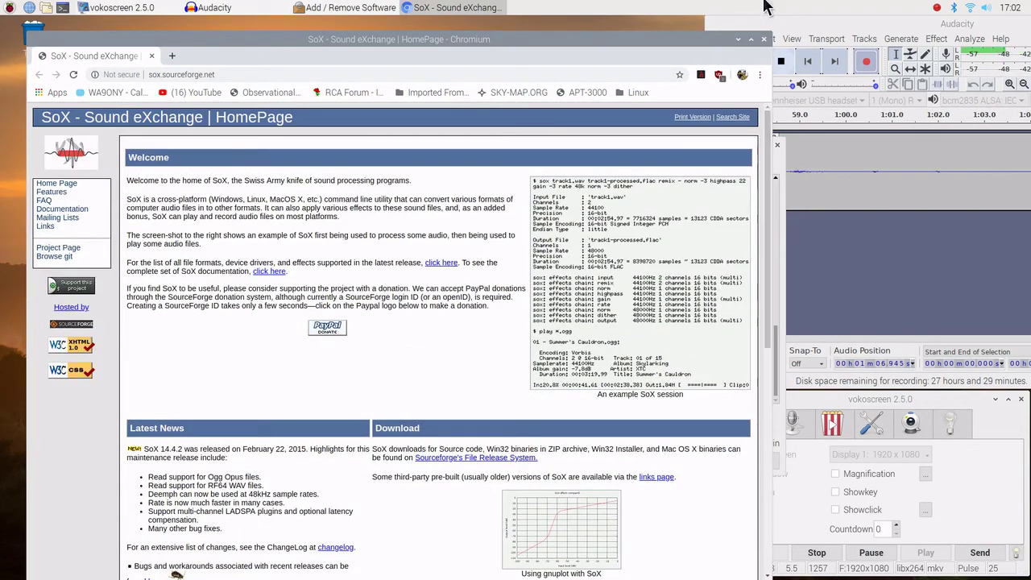
# - Close the SoX web page and review the list of packages SoX requires
pyautogui.click(764, 39)
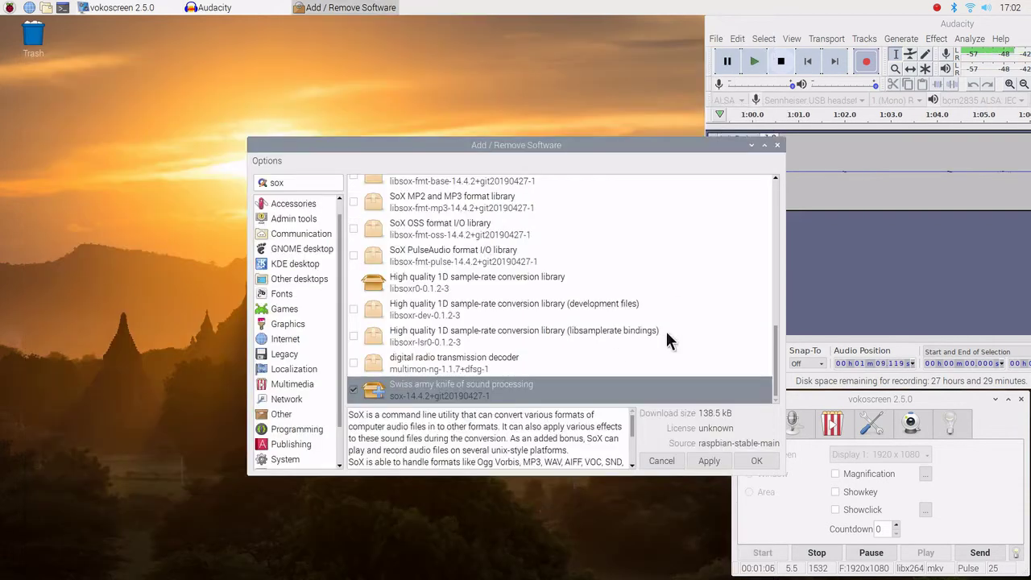
pyautogui.rightClick(642, 391)
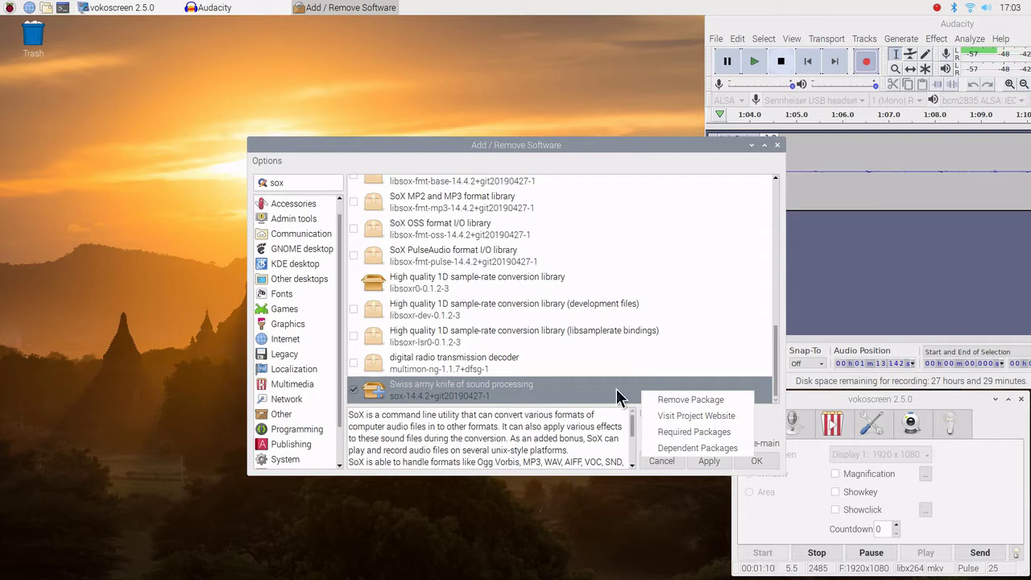
pyautogui.click(671, 431)
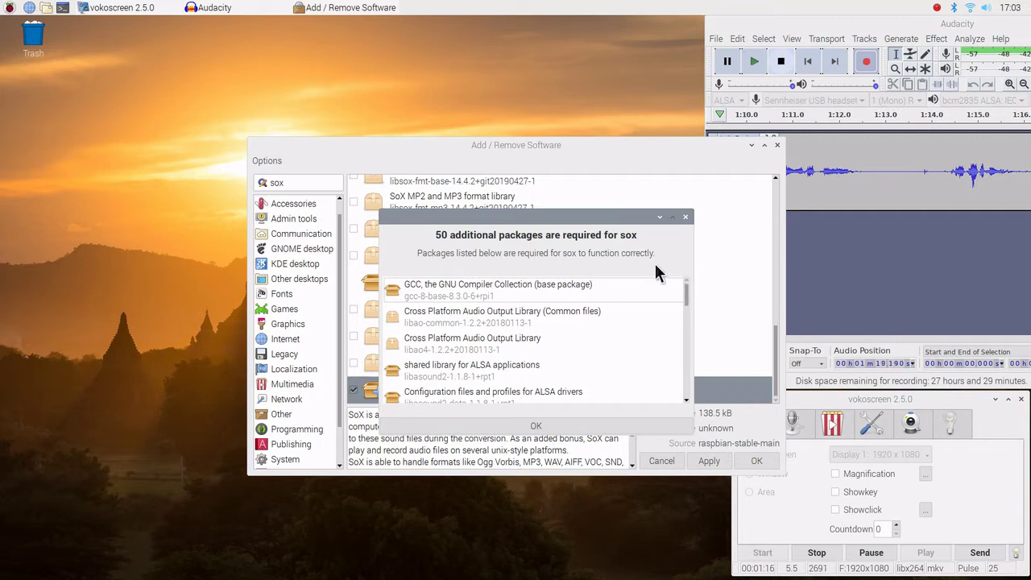
pyautogui.click(550, 425)
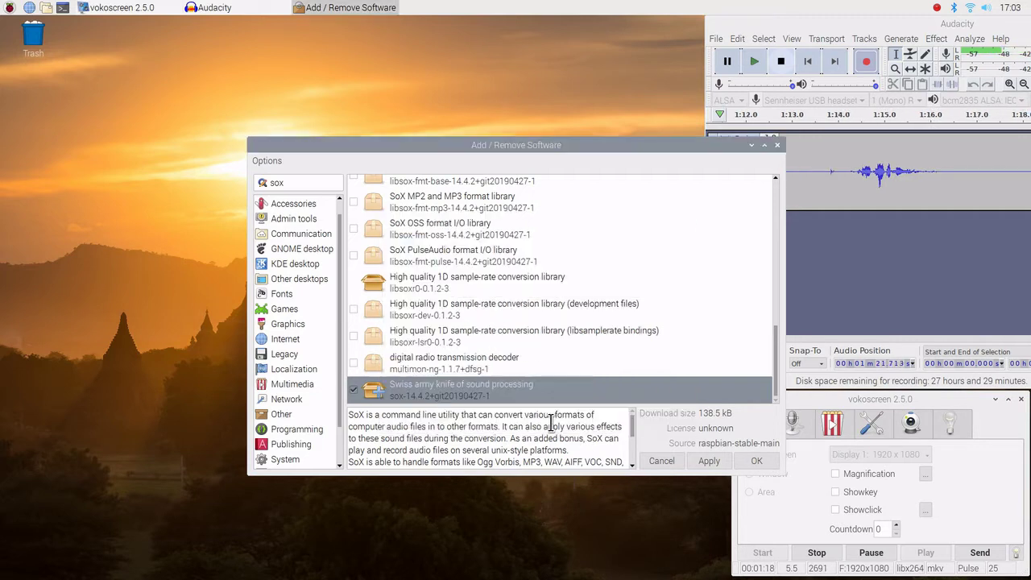
# - Review the 26 packages that depend on SoX, then move the window up and left
pyautogui.rightClick(709, 393)
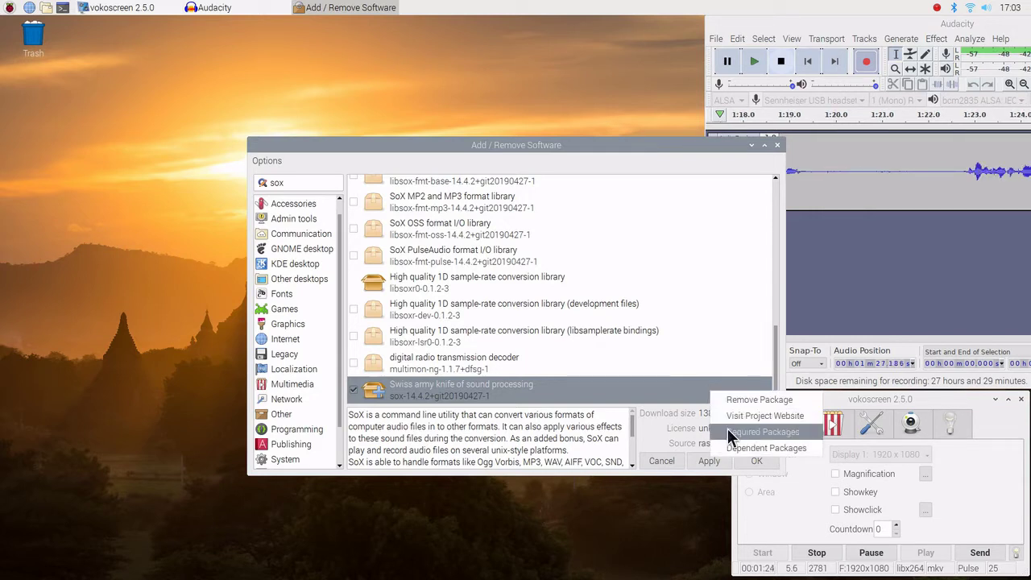
pyautogui.click(730, 450)
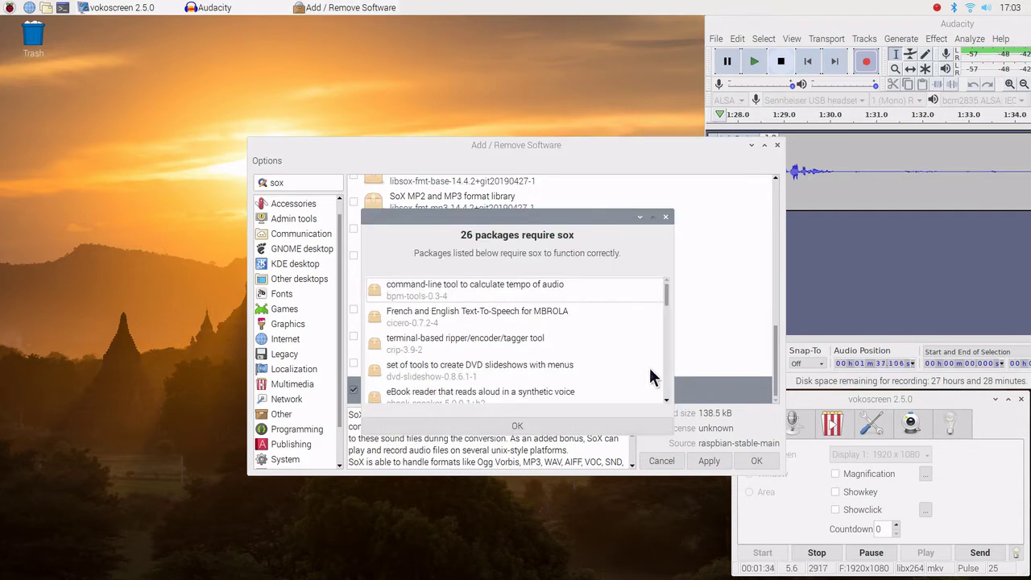
pyautogui.click(499, 420)
pyautogui.moveTo(436, 144); pyautogui.dragTo(325, 93)
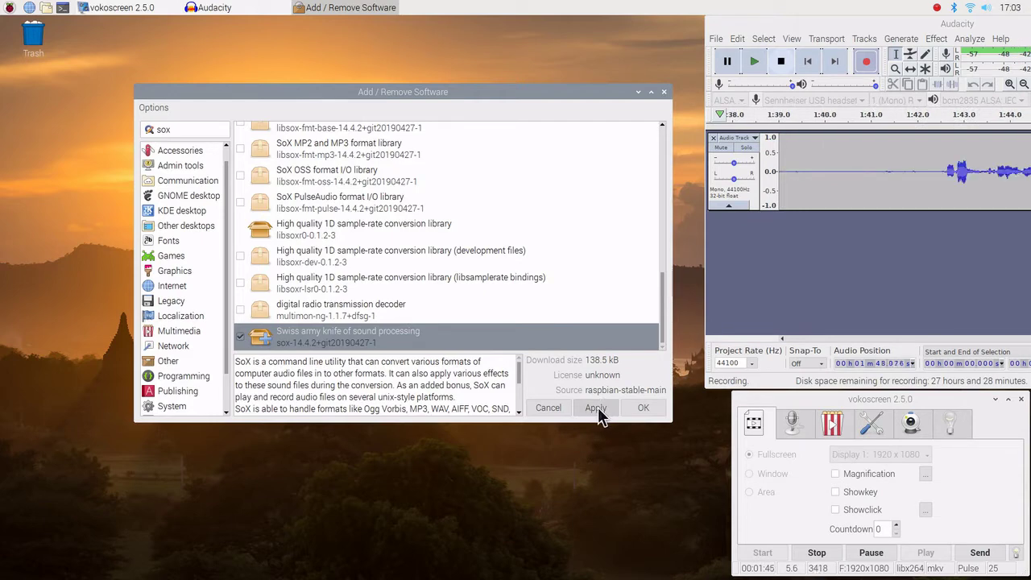
pyautogui.click(598, 407)
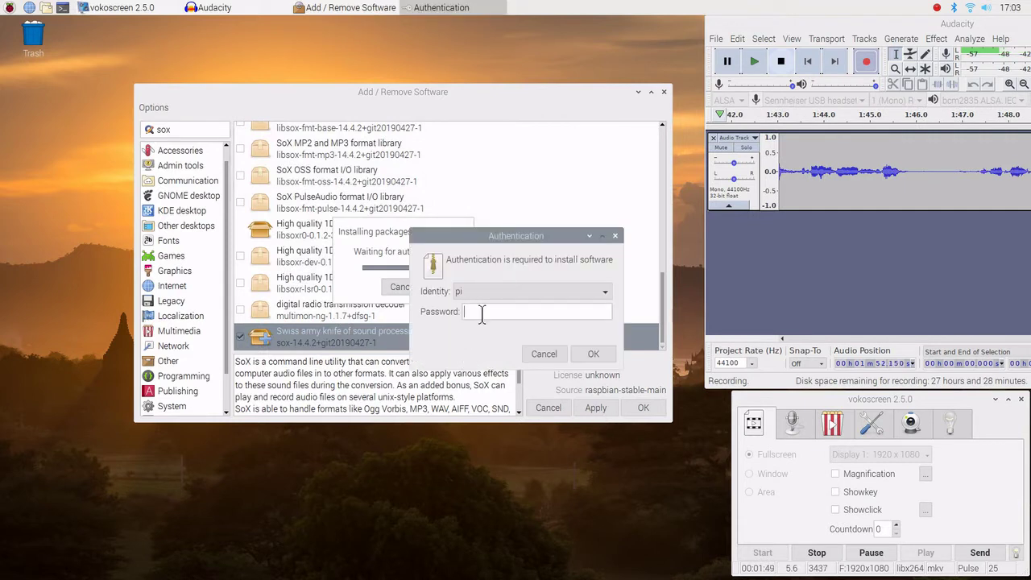
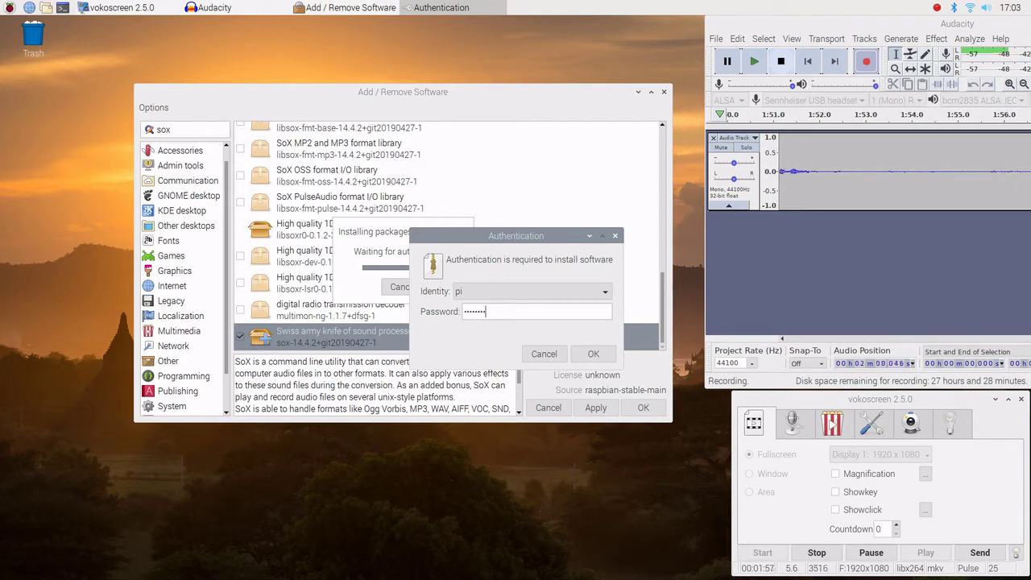
pyautogui.press('Return')
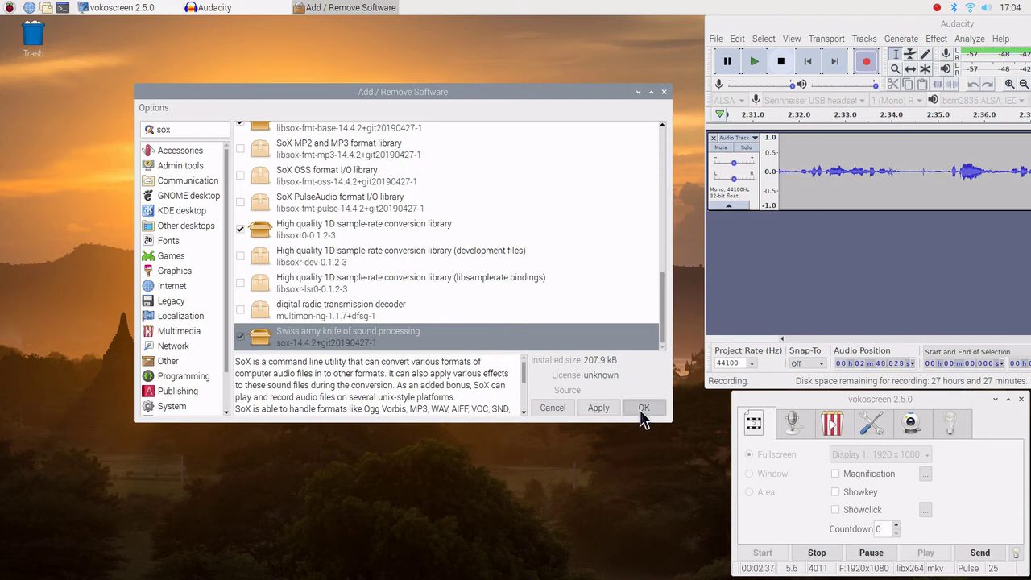
# - Close the finished installer and bring up the Menu's Shutdown options
pyautogui.click(642, 409)
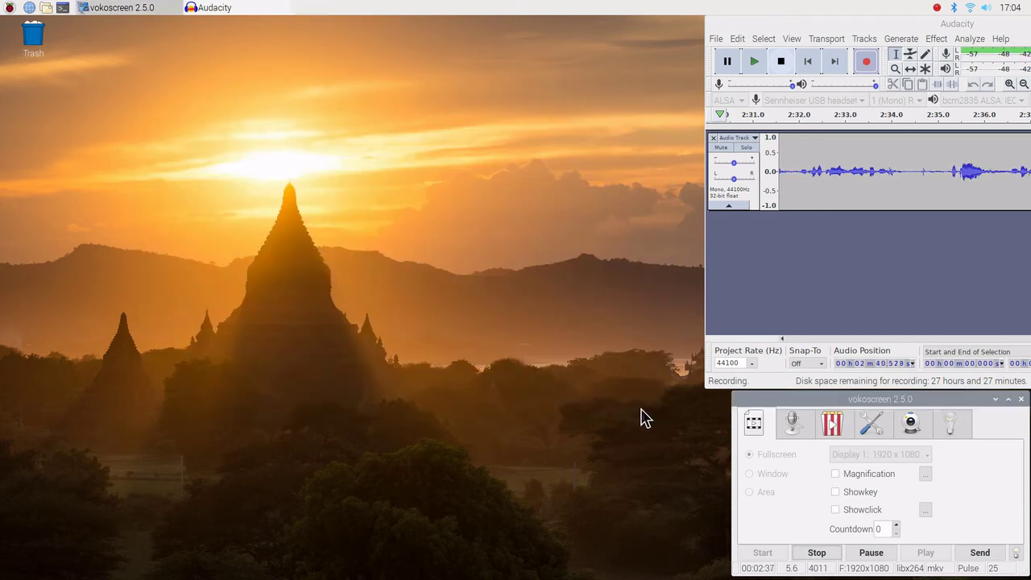
pyautogui.click(13, 10)
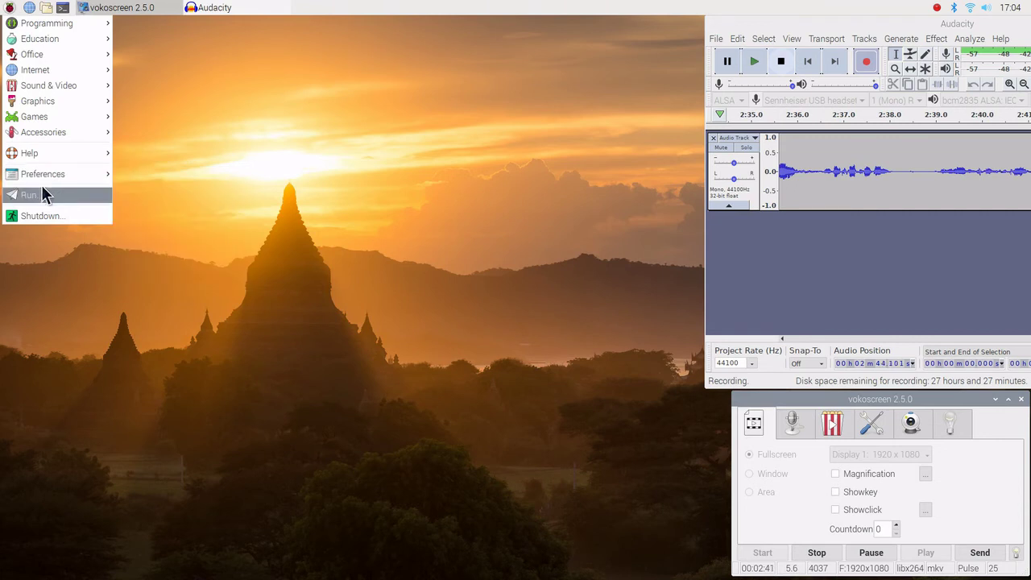
pyautogui.click(48, 216)
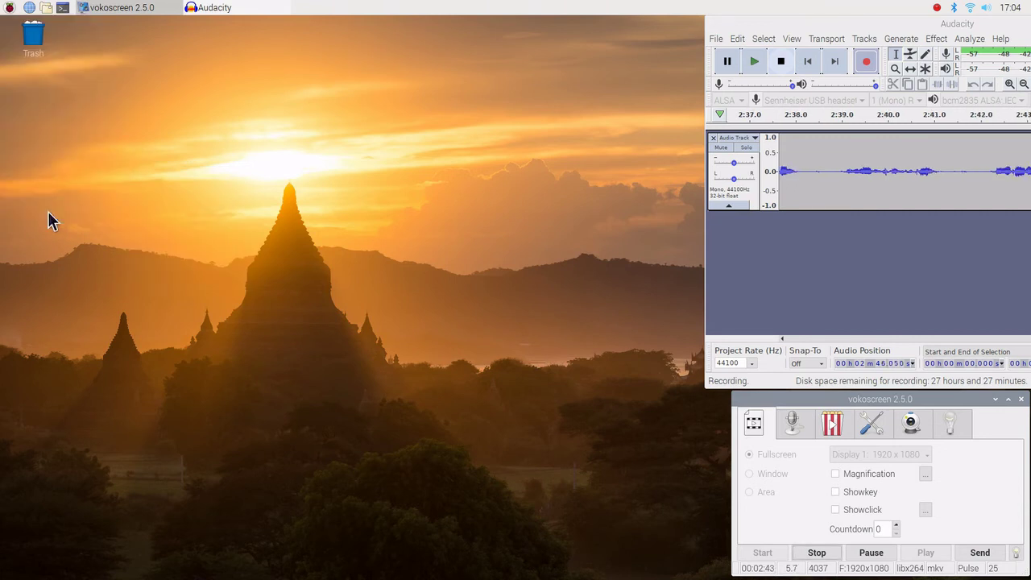